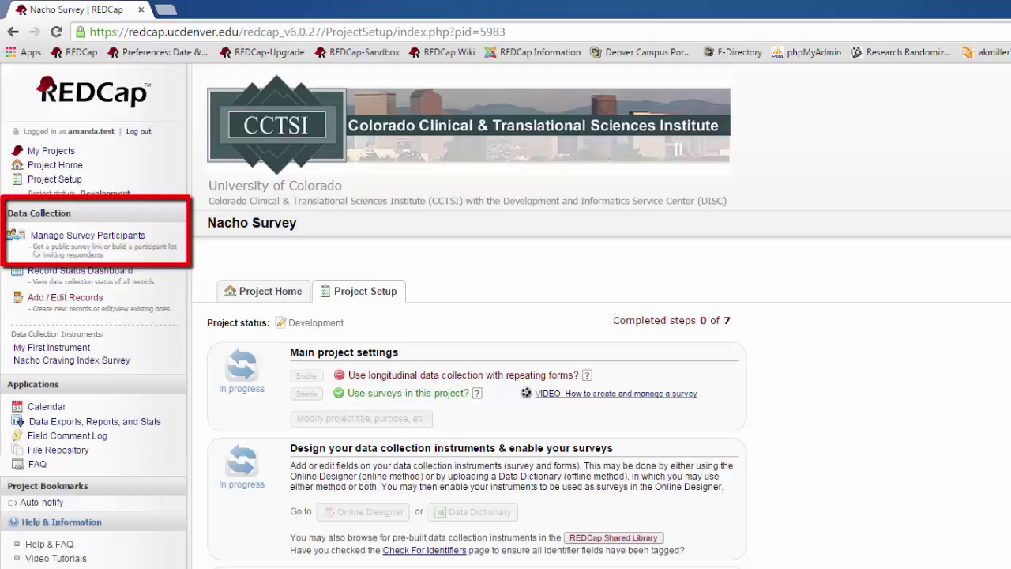
- Open the public survey from the Nacho Survey project's participant management page to view it, and close it again
click(108, 241)
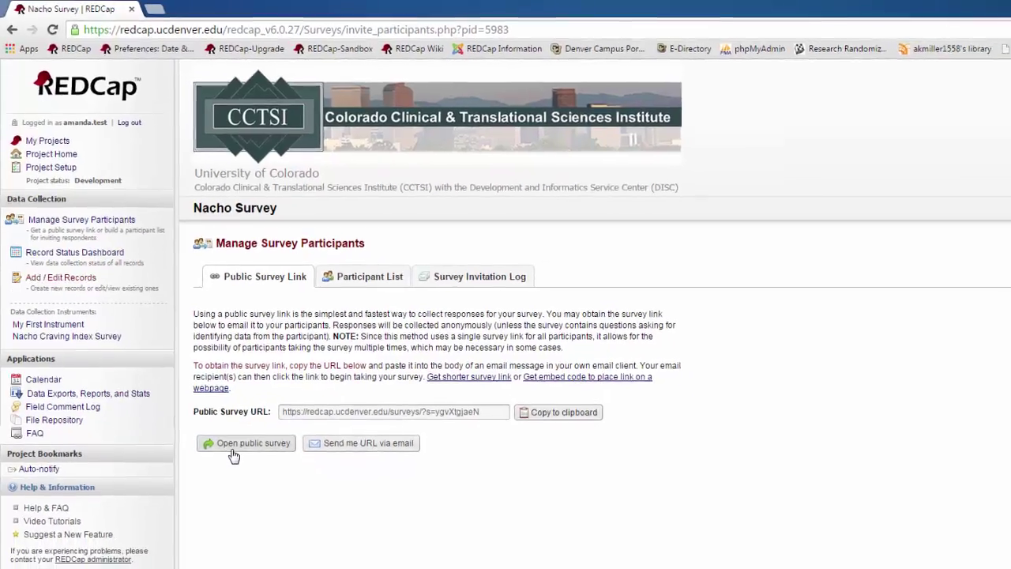
click(253, 475)
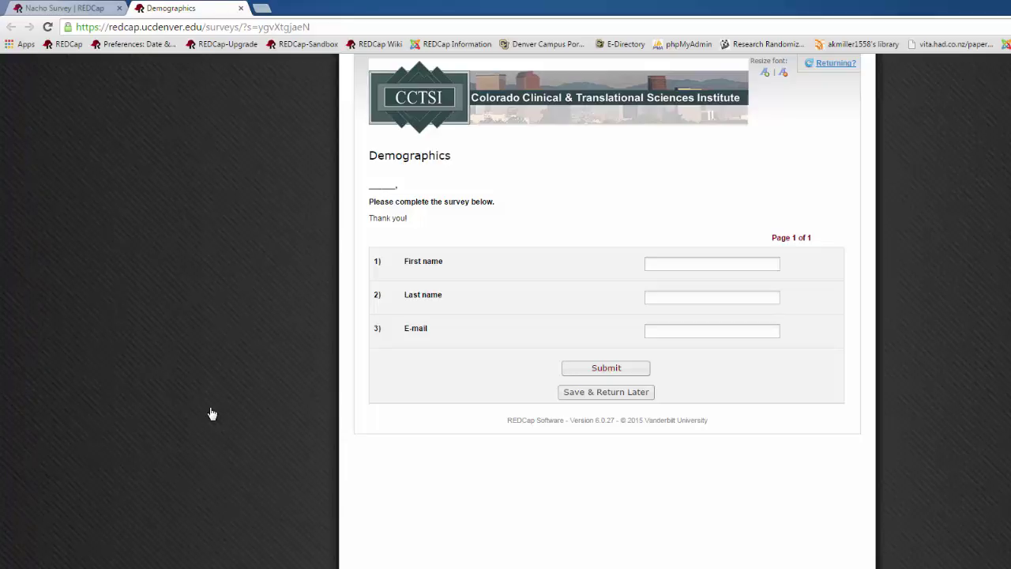
click(241, 8)
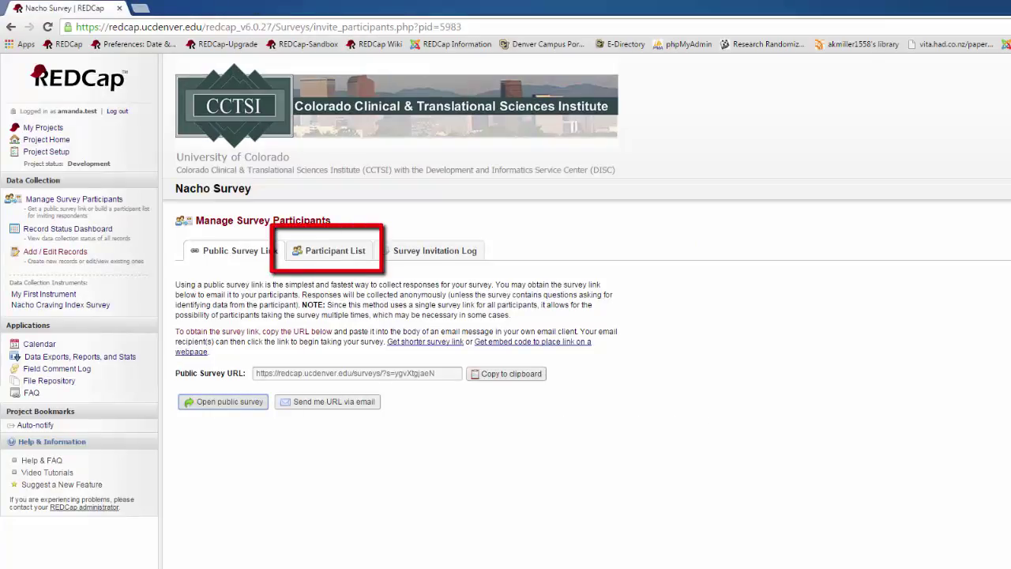
- View the project's participant list and its form for adding participant emails, leaving the form without adding anyone
click(333, 250)
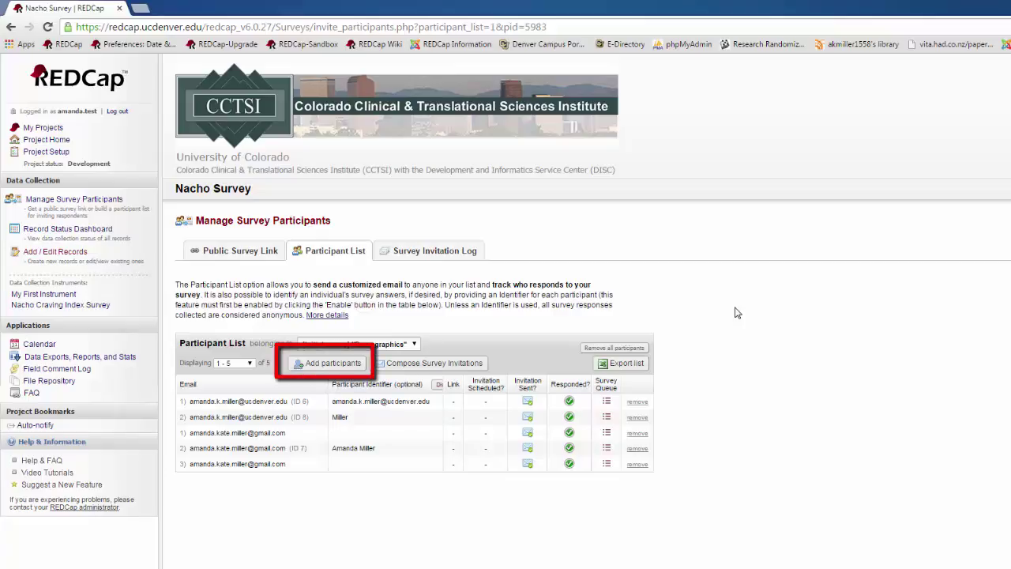
click(333, 363)
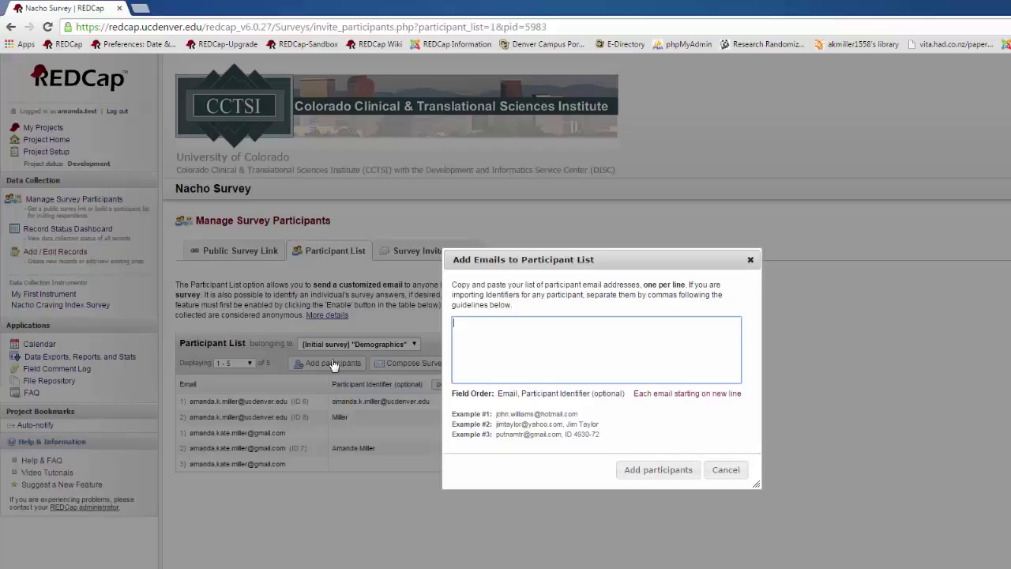
click(723, 473)
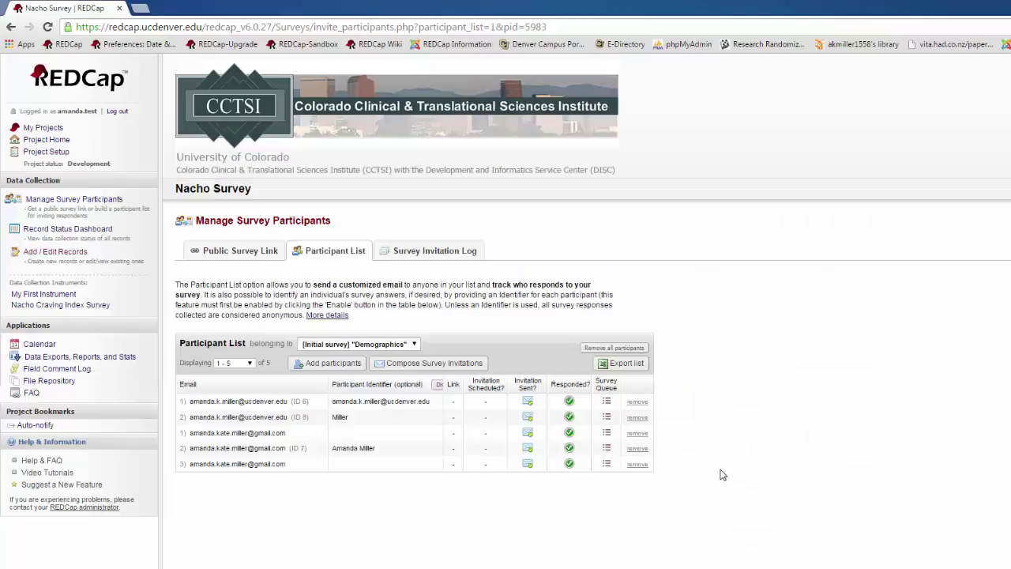
- Show the participant list belonging to "Nacho Craving Index Survey" and start composing survey invitations for it
click(416, 345)
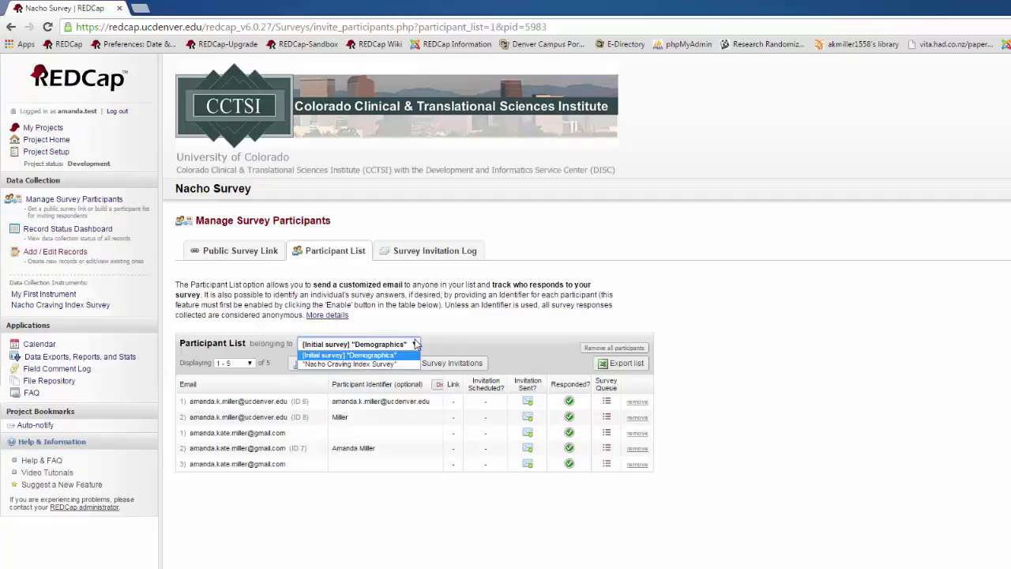
click(407, 364)
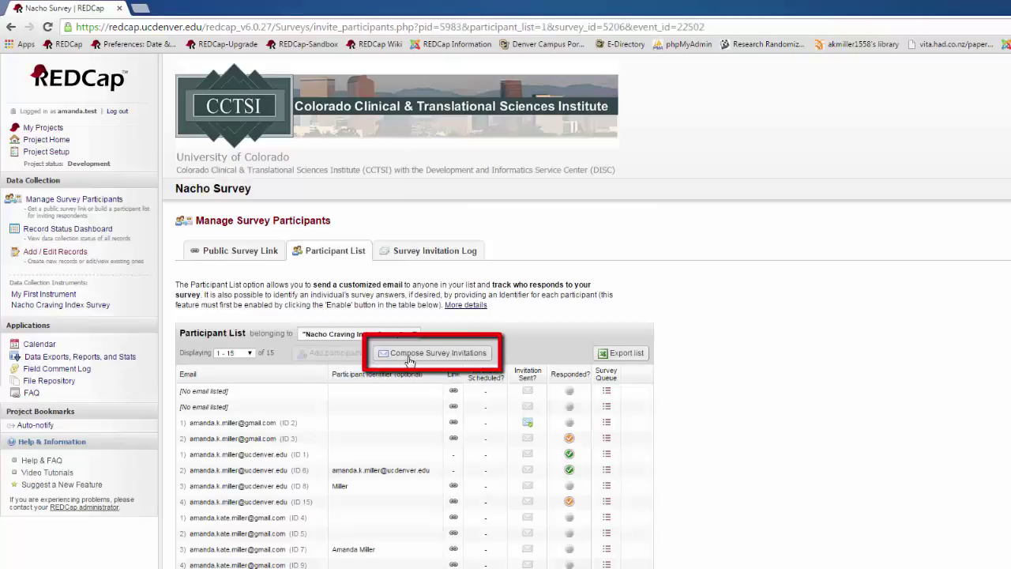
click(409, 357)
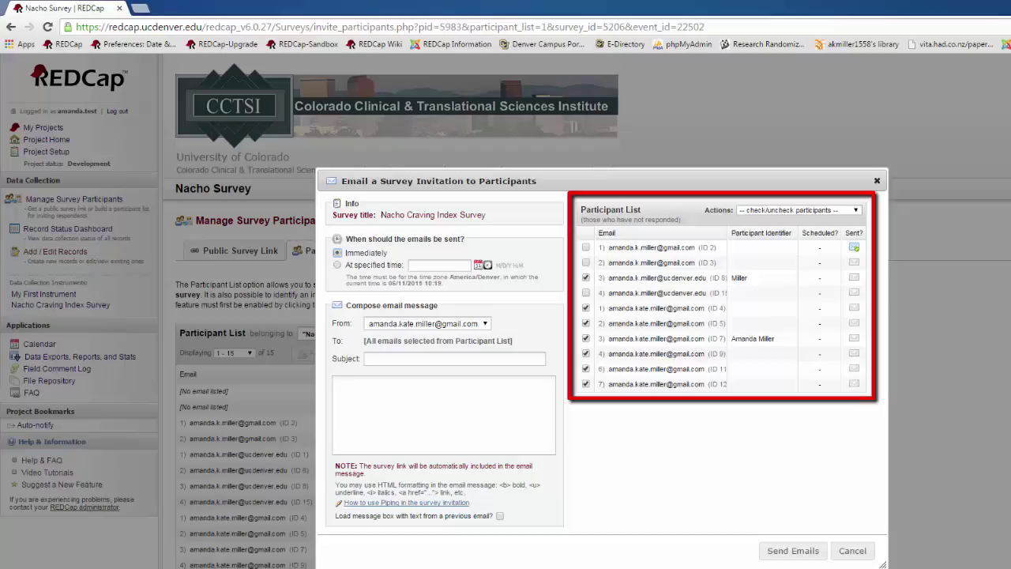
- Try the Check Not Sent and Check Scheduled selections on the invitation's participants, and cancel the invitation without sending
click(857, 212)
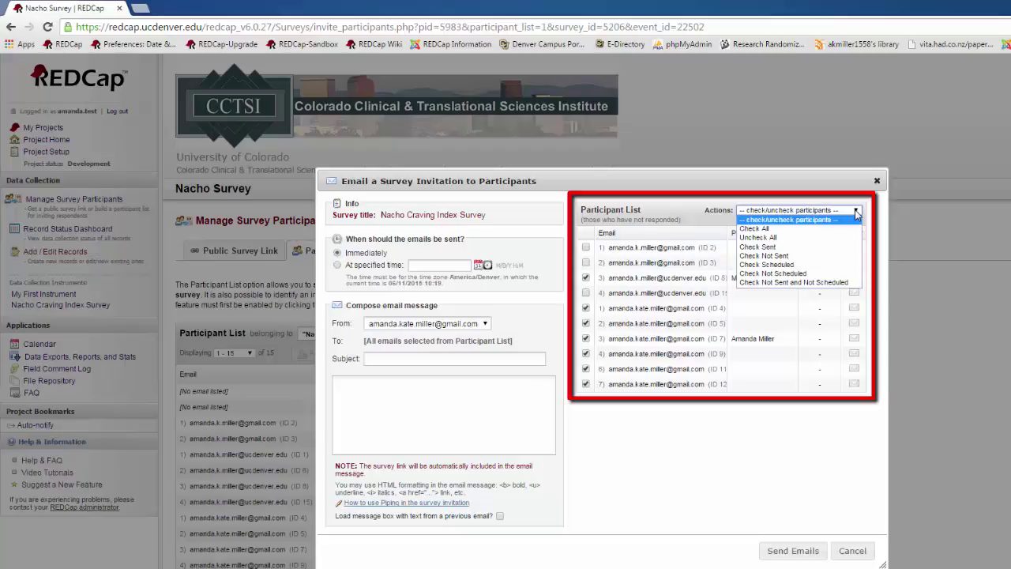
click(818, 262)
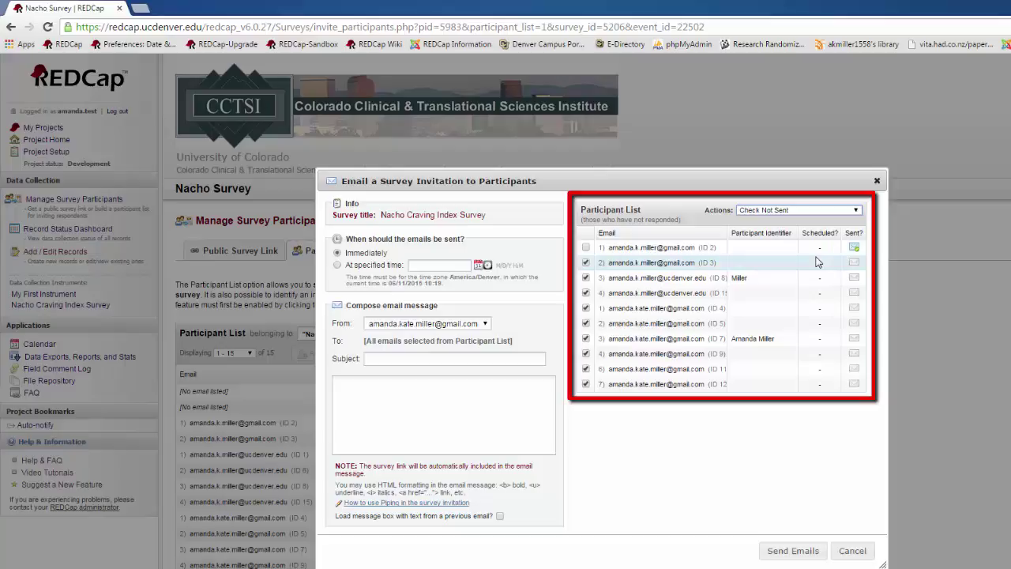
click(854, 212)
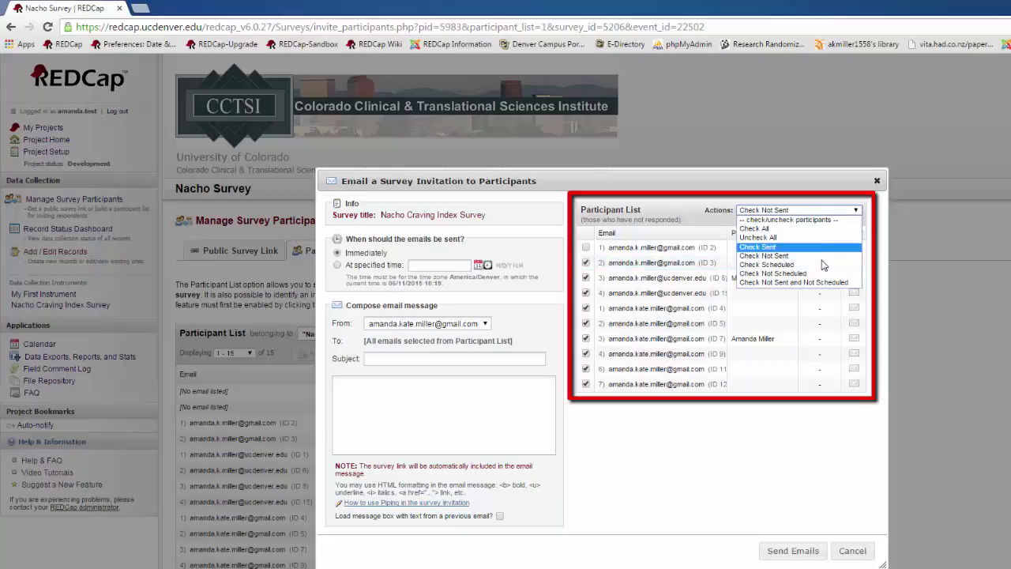
click(818, 267)
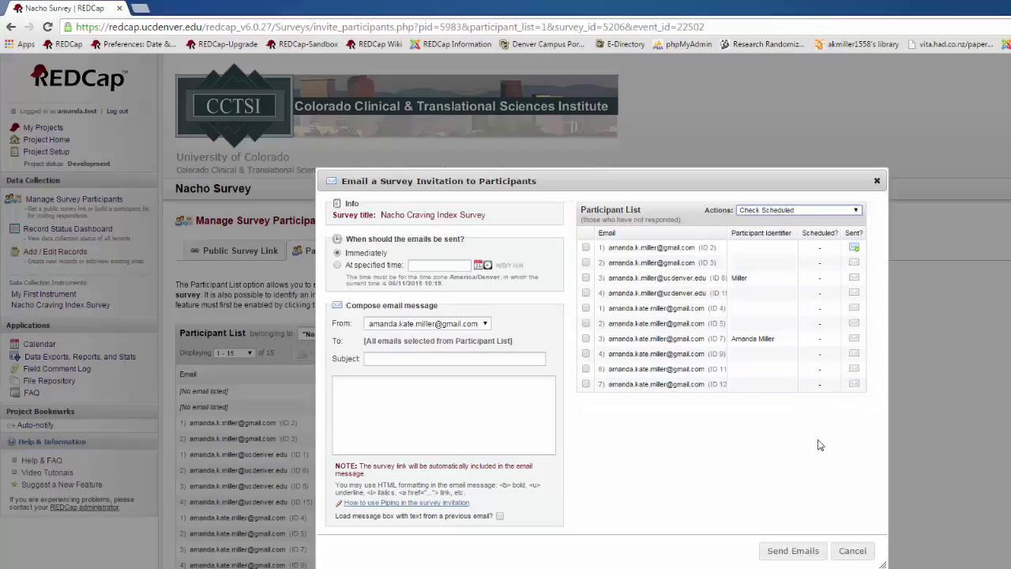
click(853, 550)
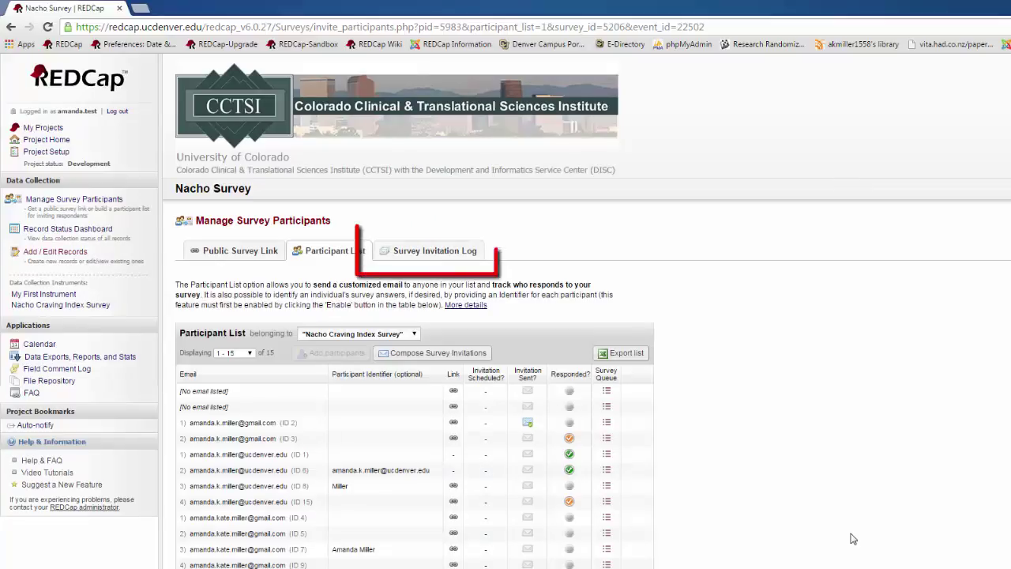
- View the past invitations in the Survey Invitation Log and open the survey link of the Nacho Craving Index Survey invitation
click(473, 253)
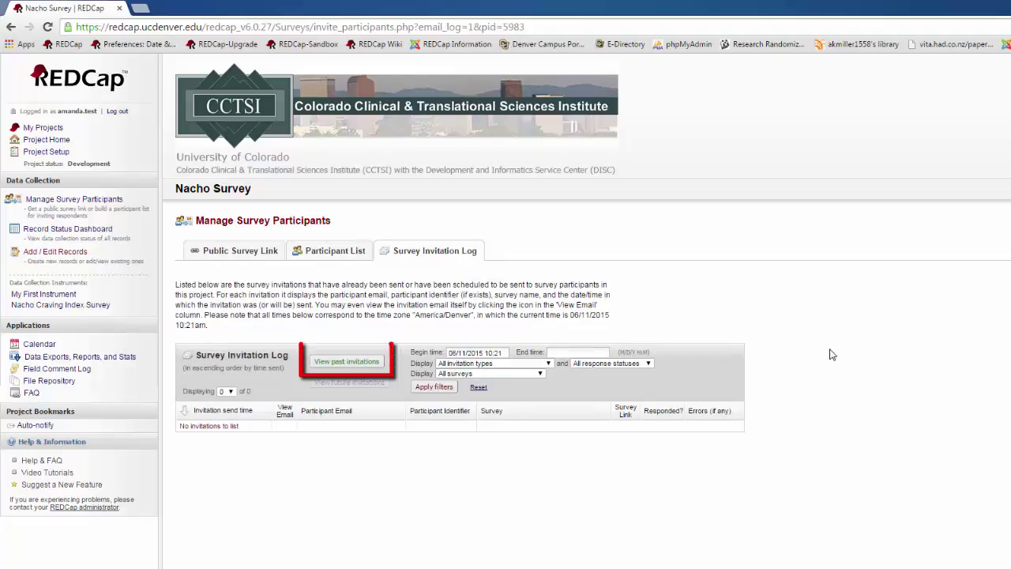
click(374, 365)
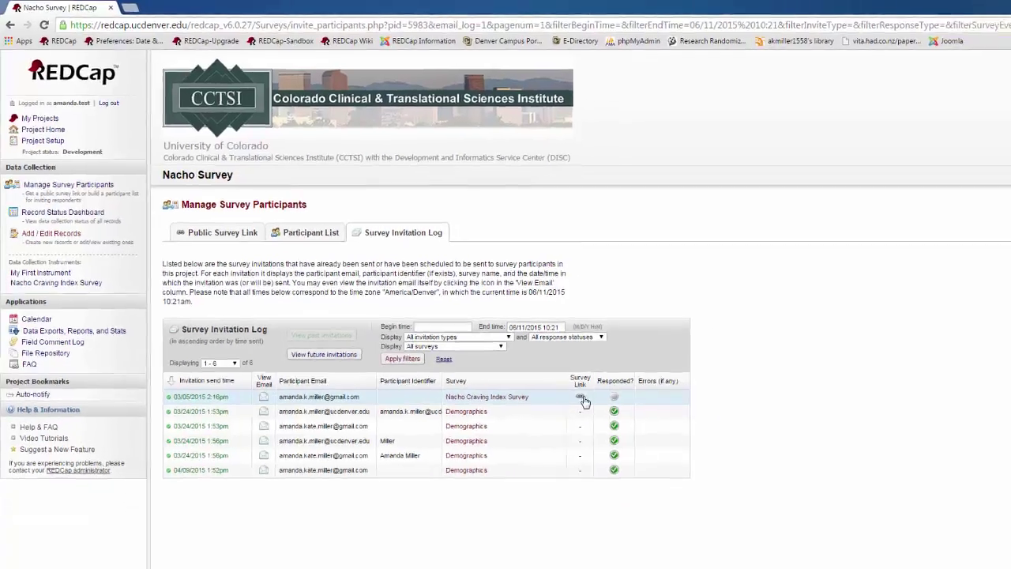
click(581, 398)
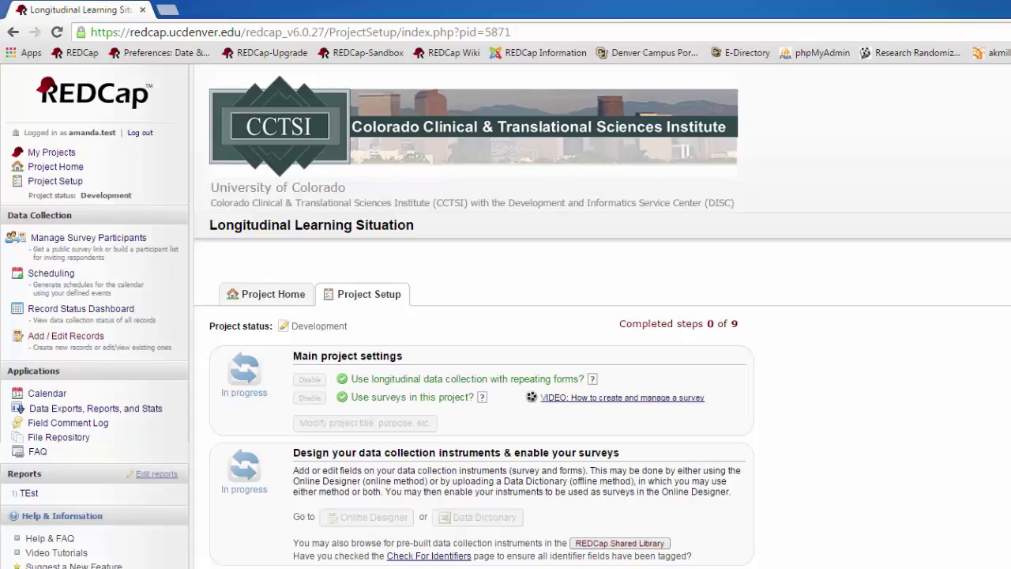
- Review the Longitudinal Learning Situation project's Record Status Dashboard, and open the event grid of existing record 7 in Arm 1: Control
click(115, 315)
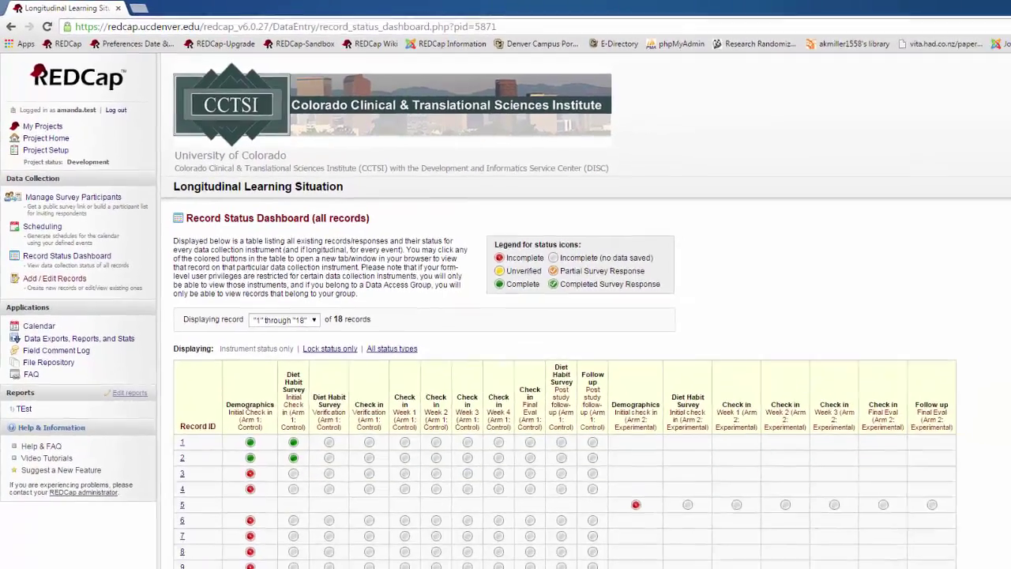
scroll(959, 369, down, 2)
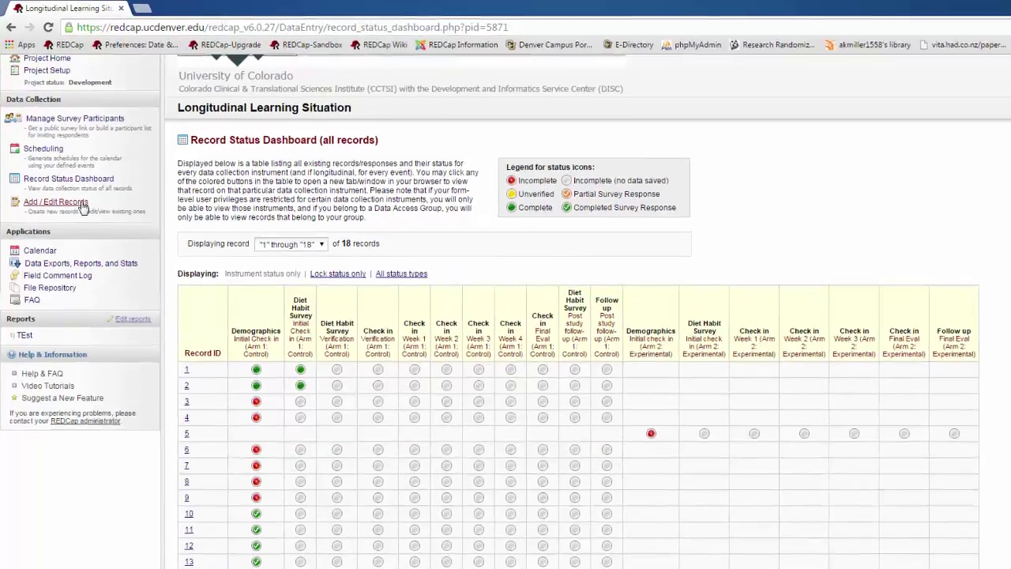
click(82, 204)
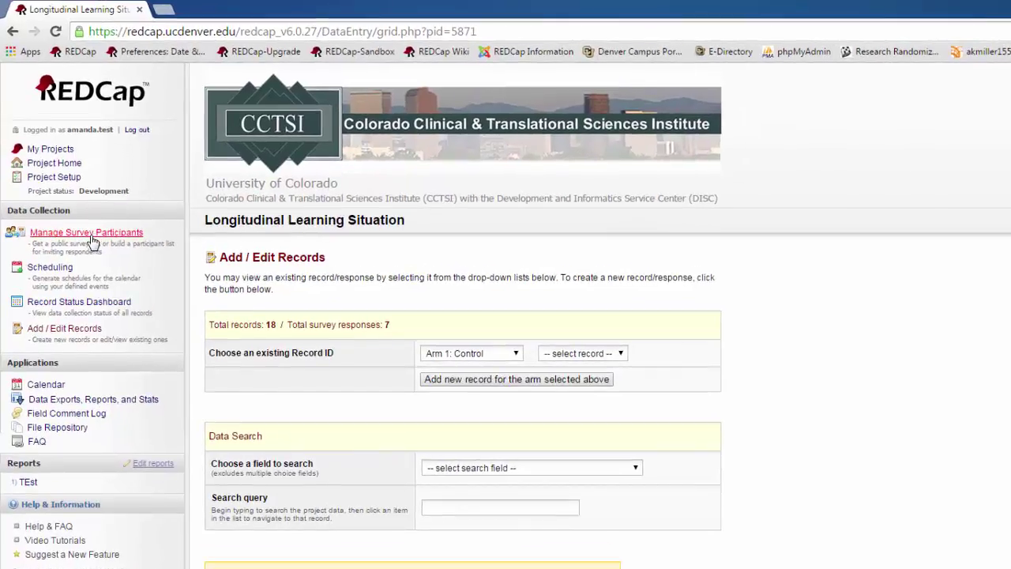
click(618, 356)
click(591, 434)
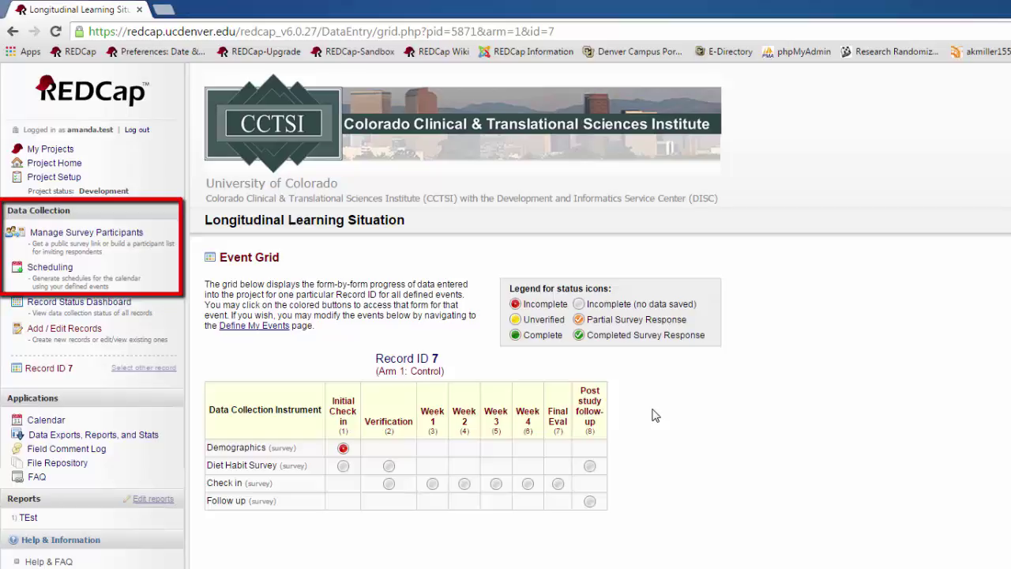
- Generate and create a schedule for new record 19 in Arm 1: Control with start date 06/11/2015
click(57, 272)
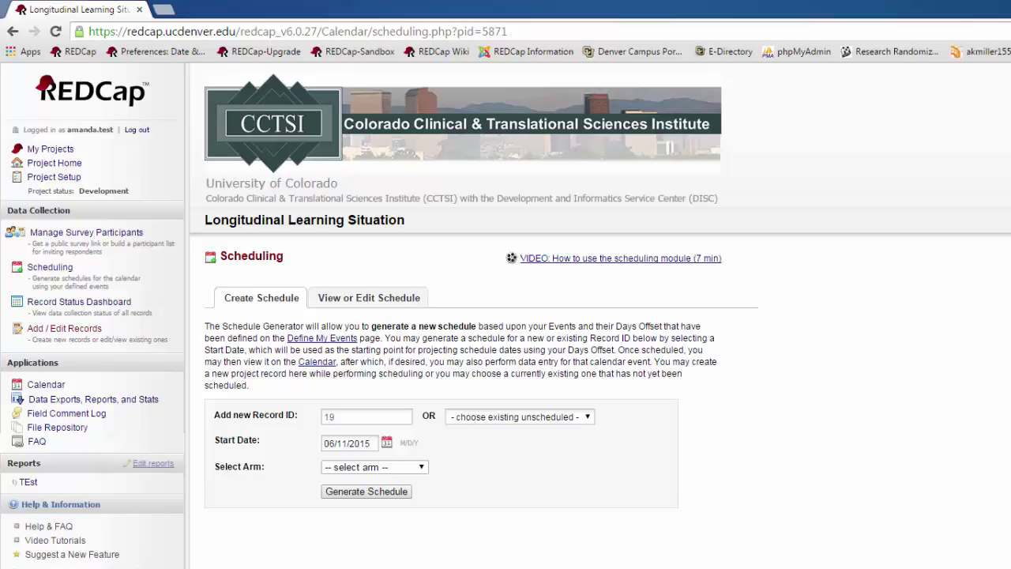
click(391, 470)
click(391, 493)
click(370, 492)
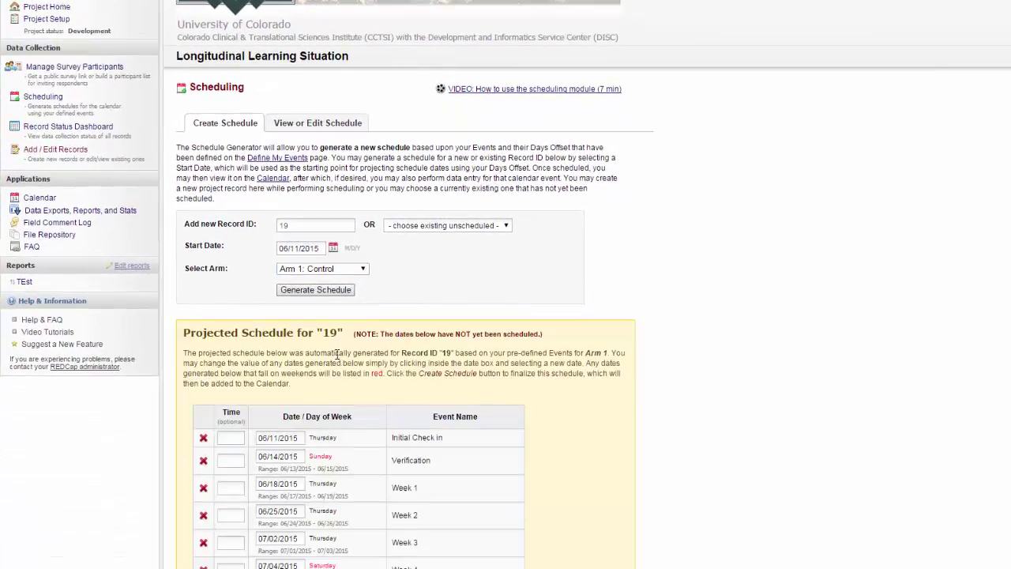
scroll(338, 353, down, 2)
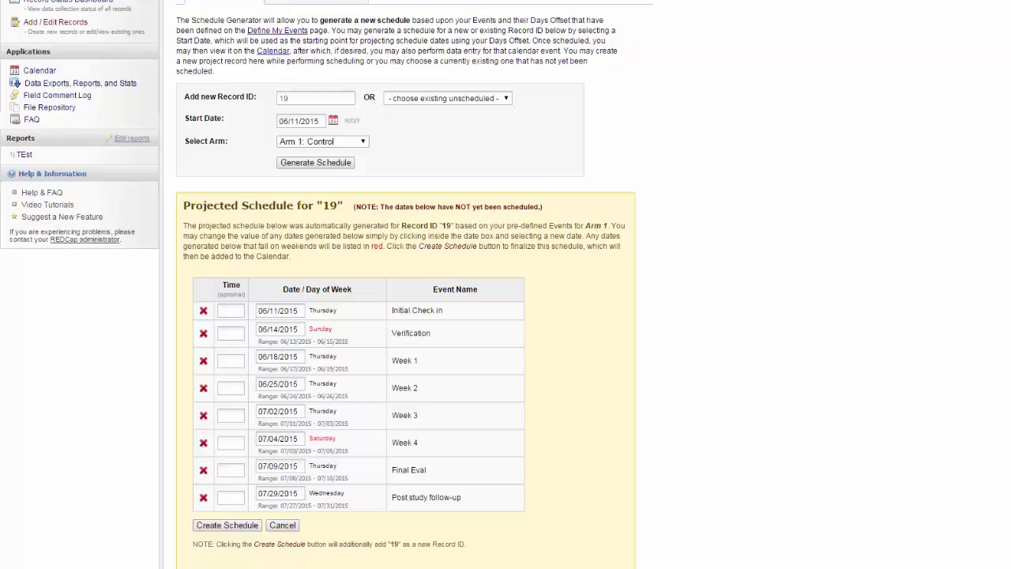
click(205, 527)
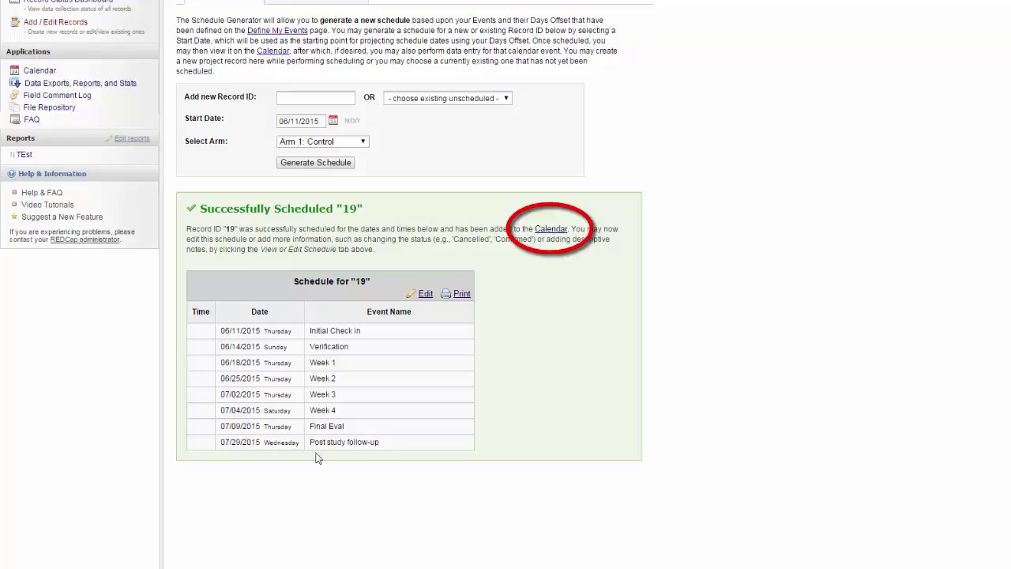
- Set the status of record 19's Initial Check in event on the June 11 calendar day to Scheduled and save it
click(541, 233)
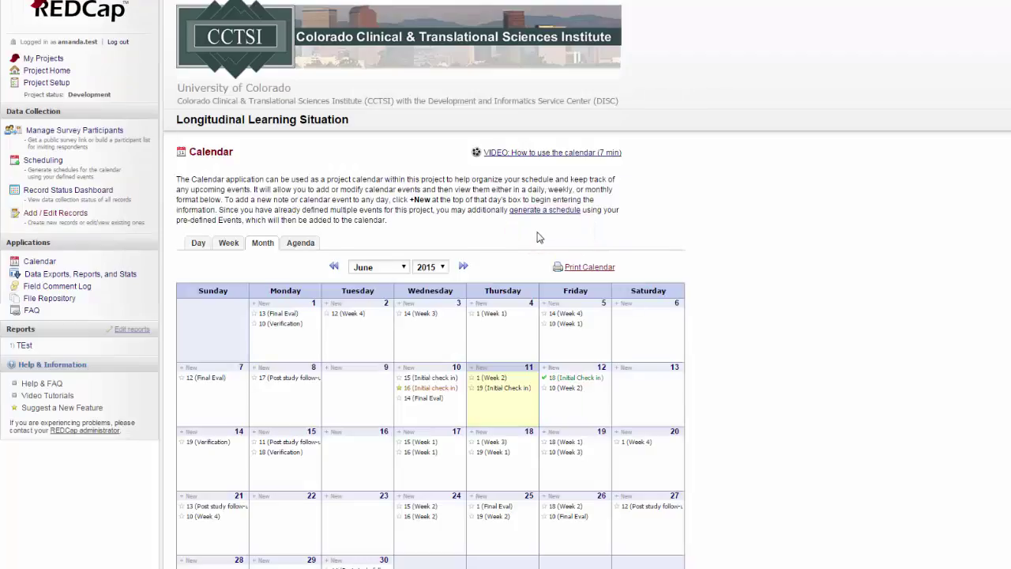
scroll(536, 237, down, 1)
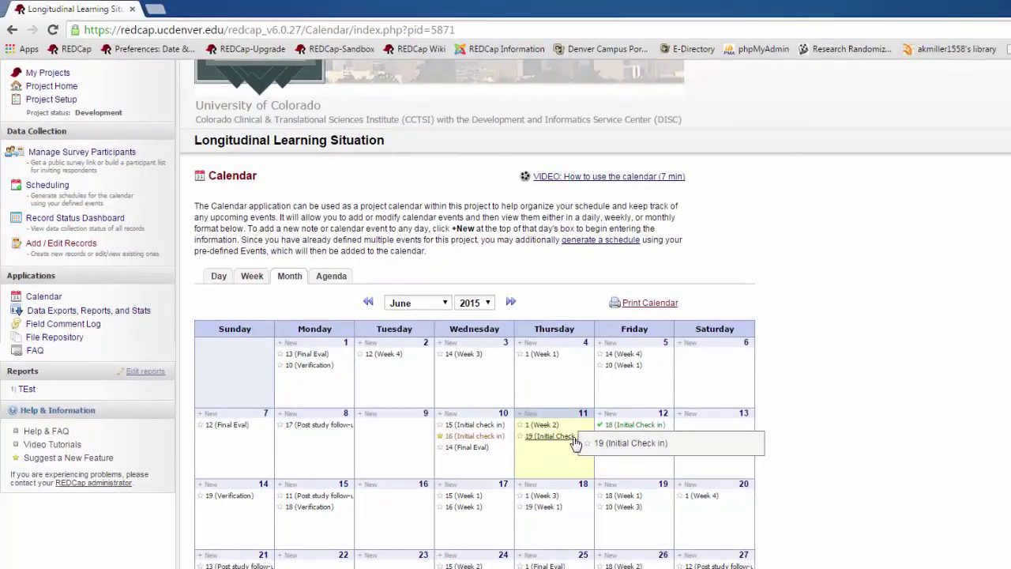
click(576, 444)
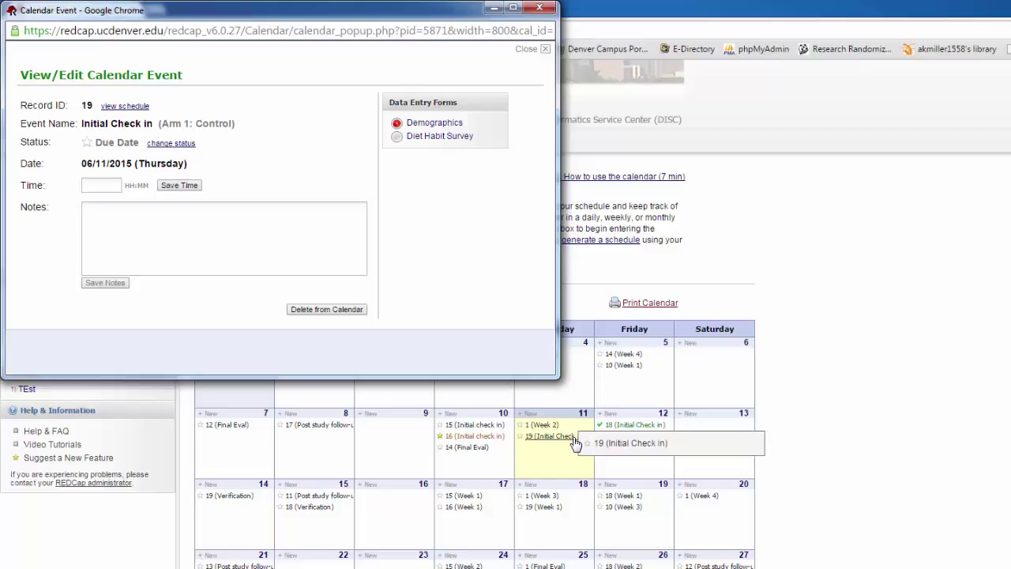
click(178, 143)
click(136, 143)
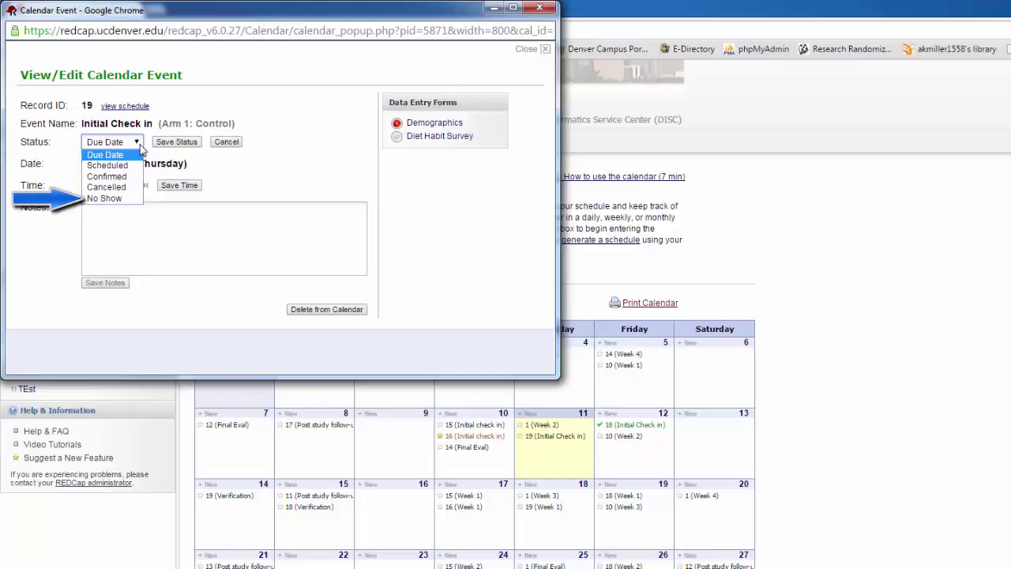
click(110, 167)
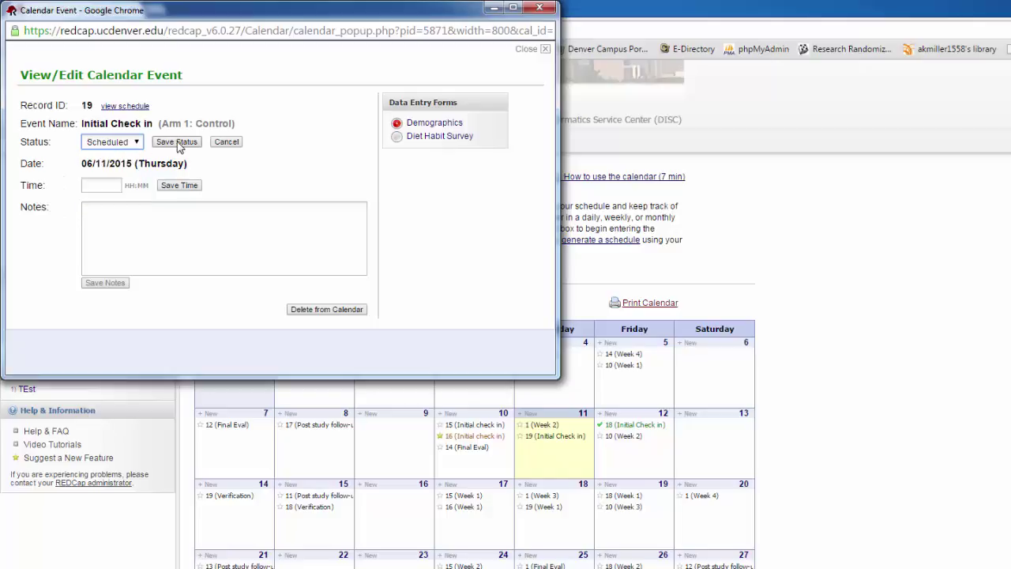
click(178, 142)
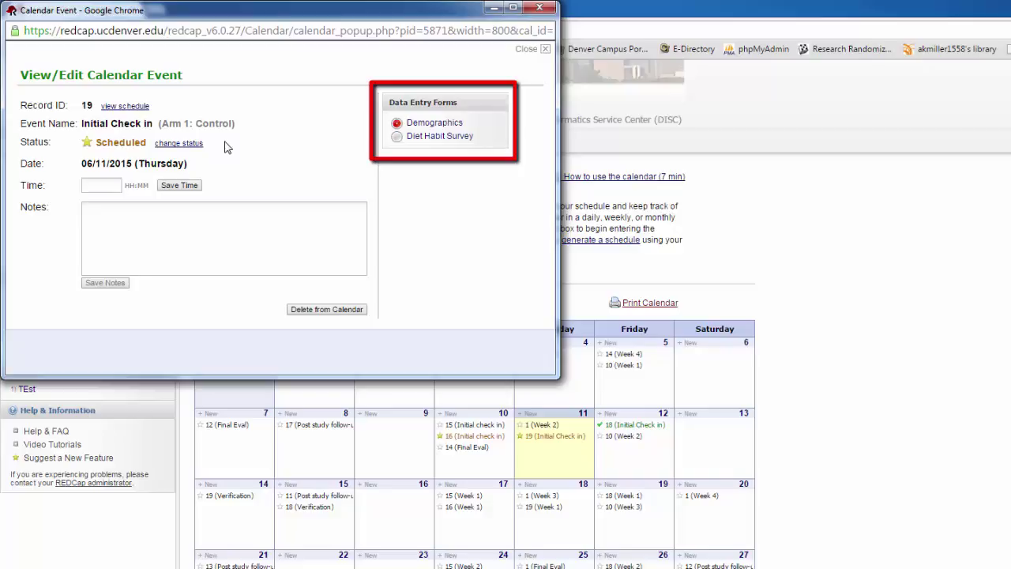
- Open the Demographics form of record 19's Initial Check in event and begin filling in the participant's first name
click(434, 123)
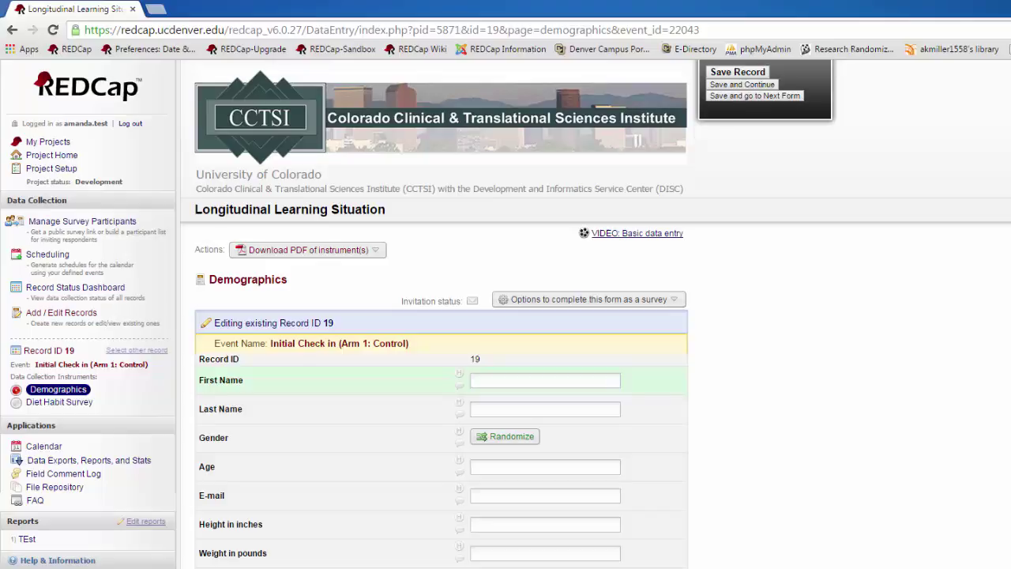
click(545, 380)
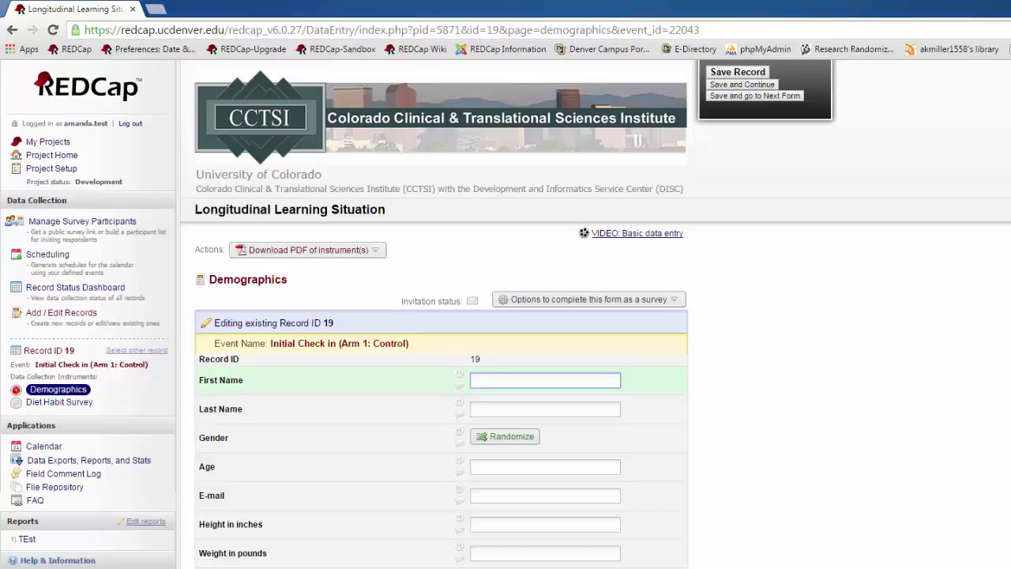